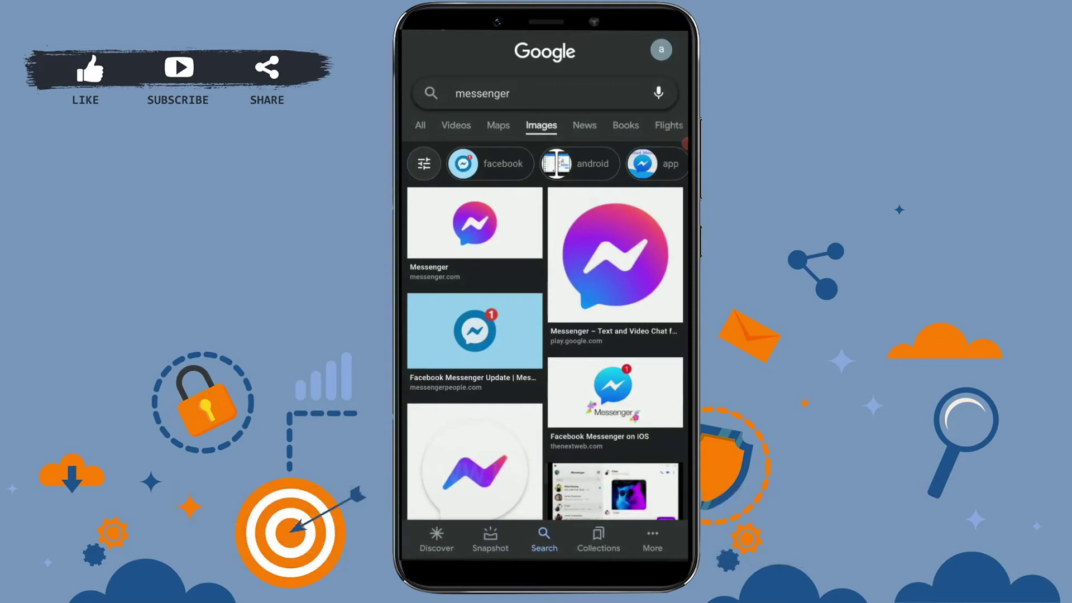
pyautogui.scroll(-5, 545, 336)
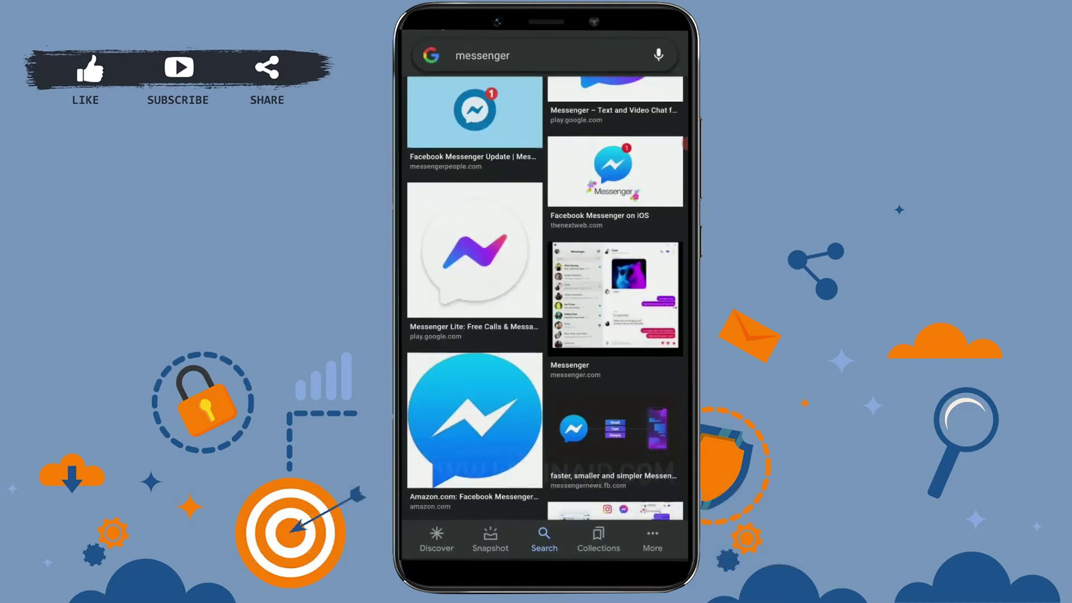
pyautogui.scroll(3, 544, 335)
pyautogui.scroll(5, 544, 336)
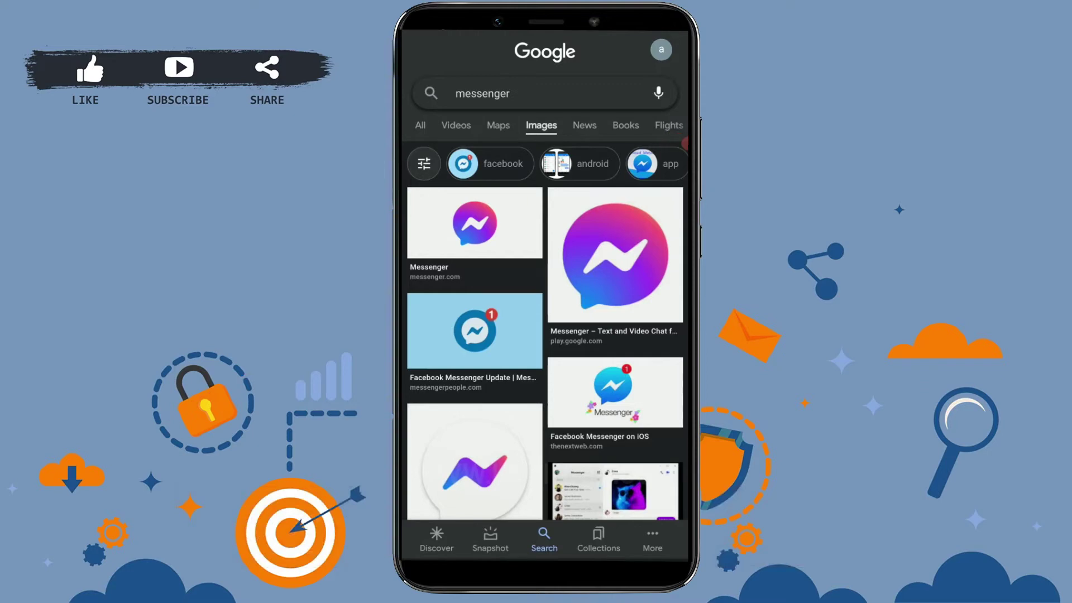
pyautogui.scroll(-5, 545, 336)
pyautogui.scroll(-3, 544, 335)
pyautogui.scroll(4, 545, 335)
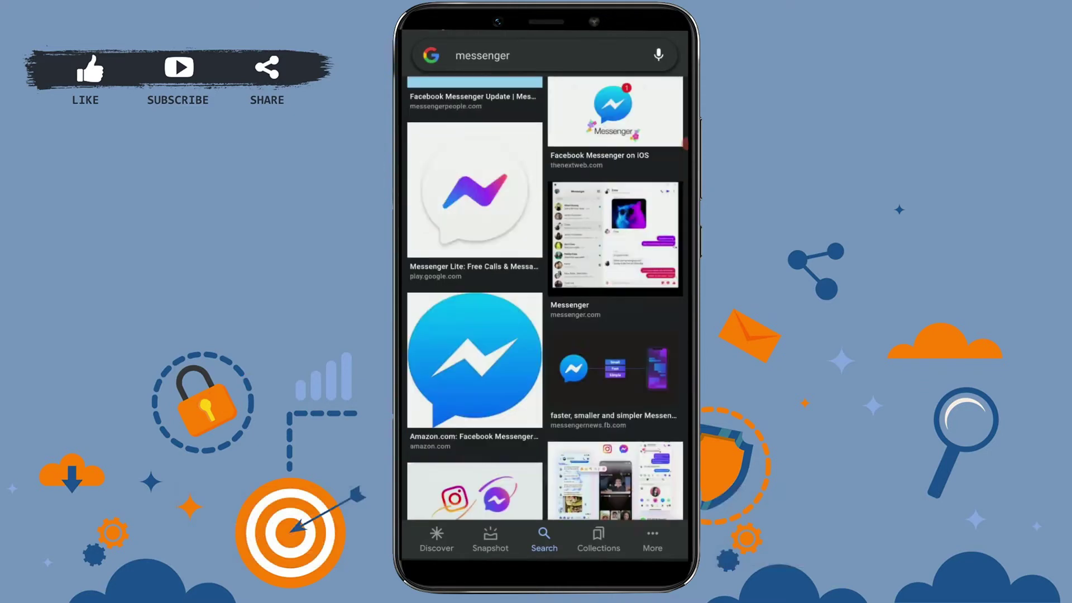
pyautogui.scroll(5, 544, 336)
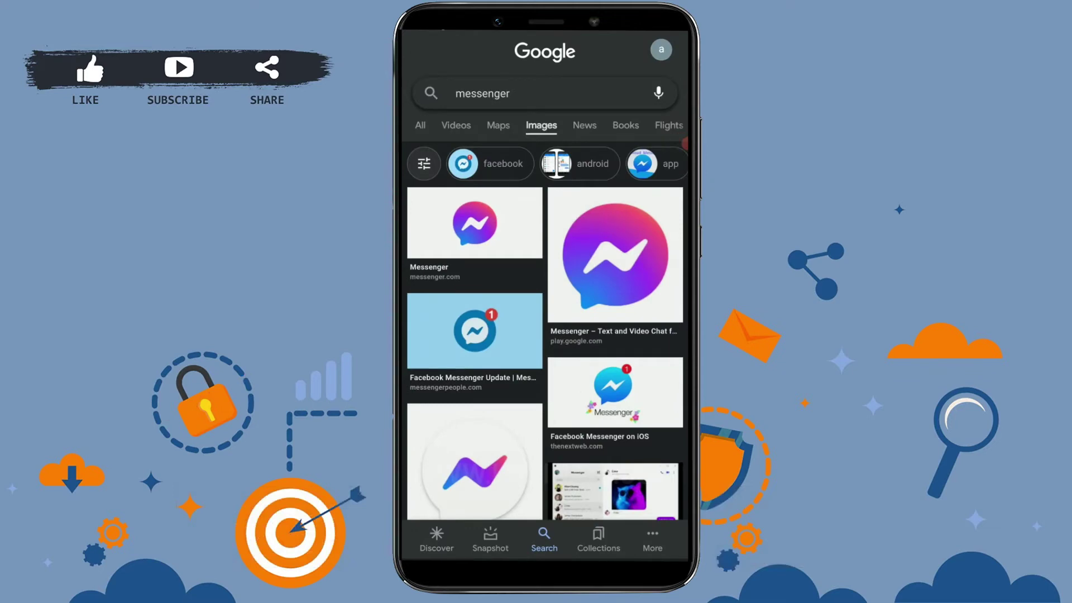
pyautogui.scroll(-5, 544, 335)
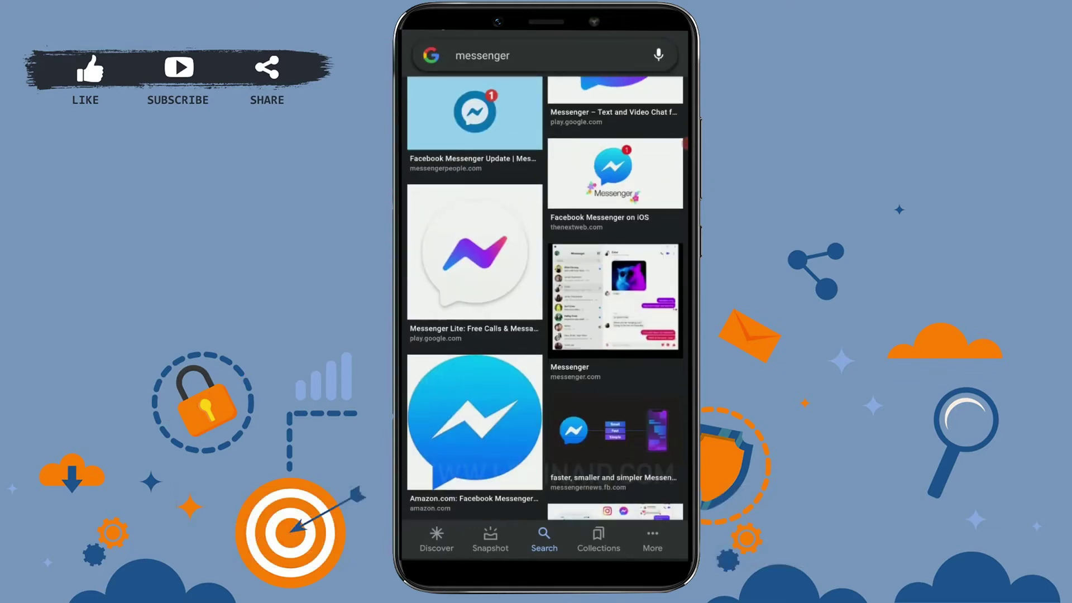
pyautogui.scroll(-5, 544, 335)
pyautogui.scroll(10, 545, 335)
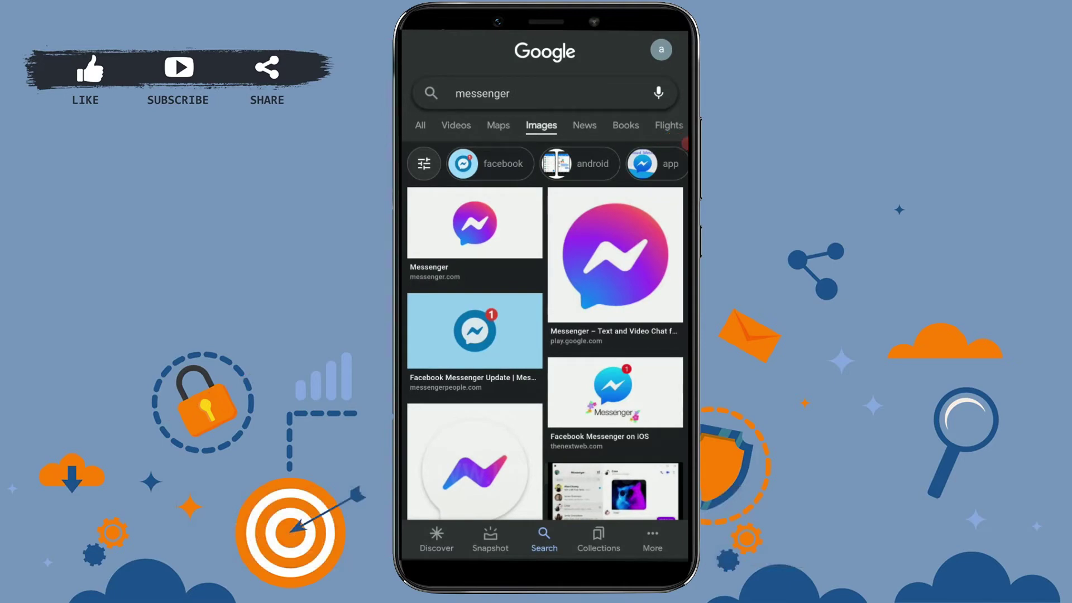
pyautogui.scroll(-10, 545, 335)
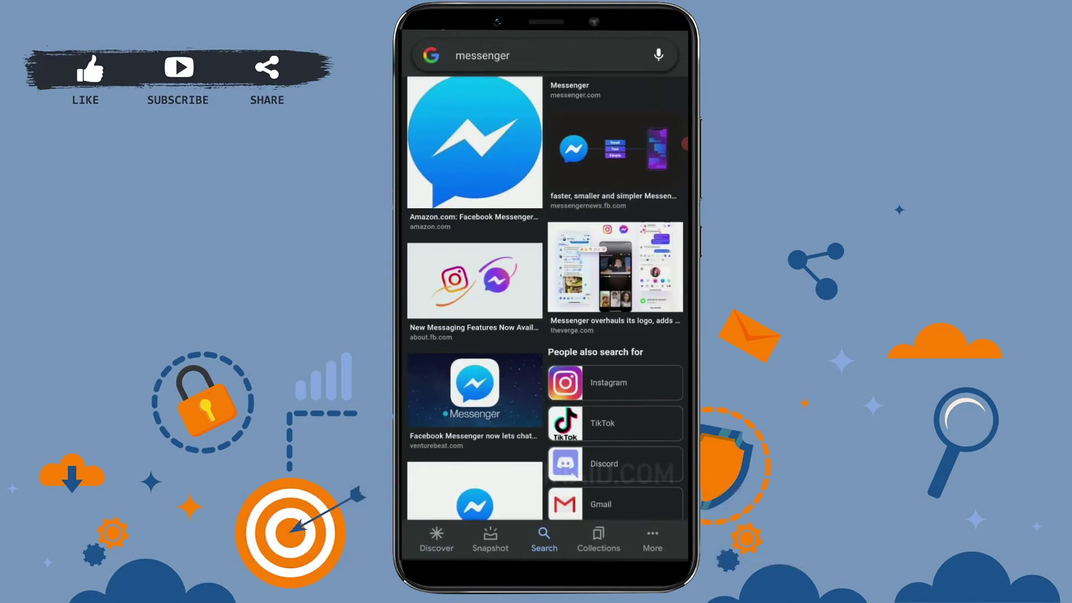
pyautogui.scroll(10, 544, 335)
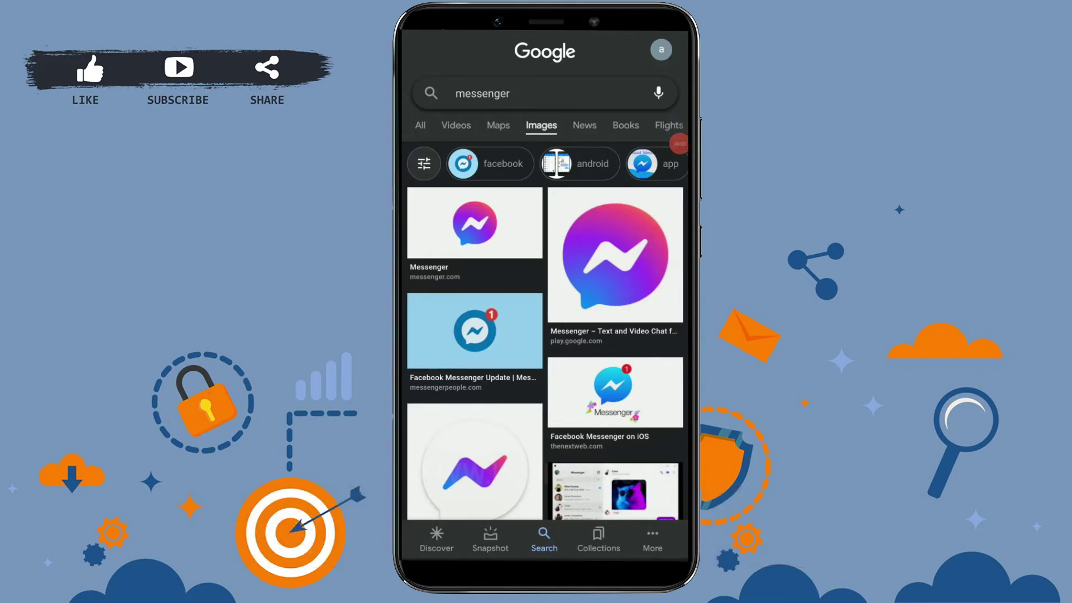
pyautogui.scroll(-10, 544, 335)
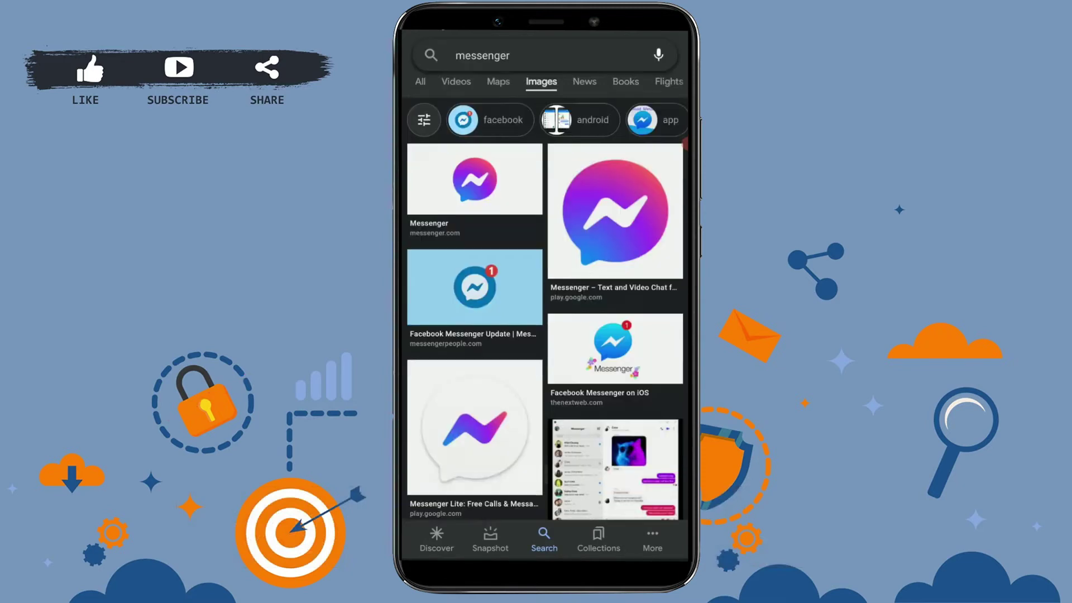
pyautogui.scroll(10, 544, 335)
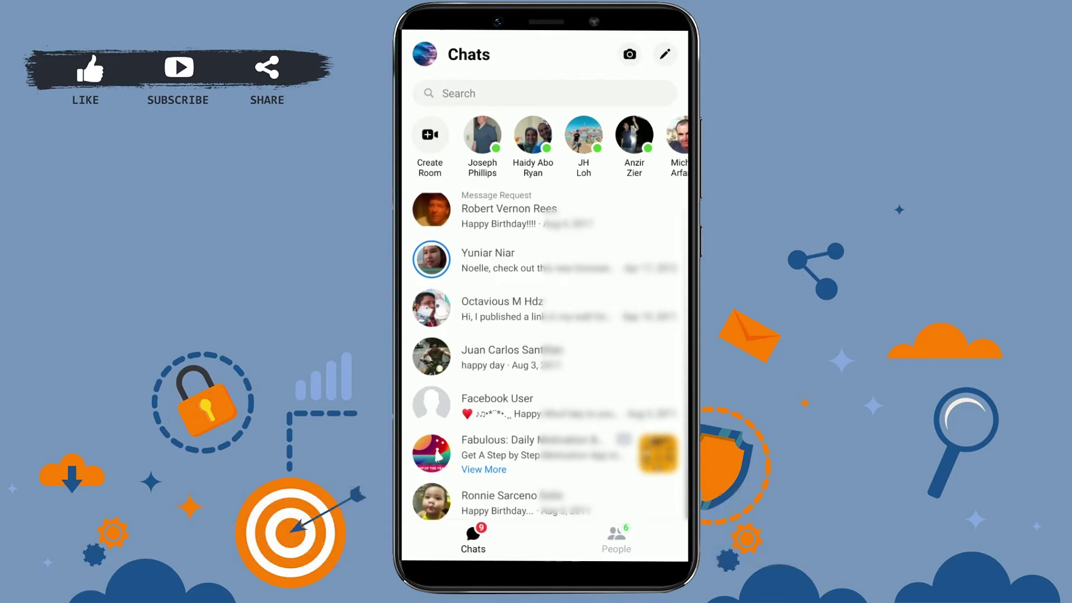
pyautogui.scroll(-3, 545, 335)
pyautogui.scroll(3, 544, 335)
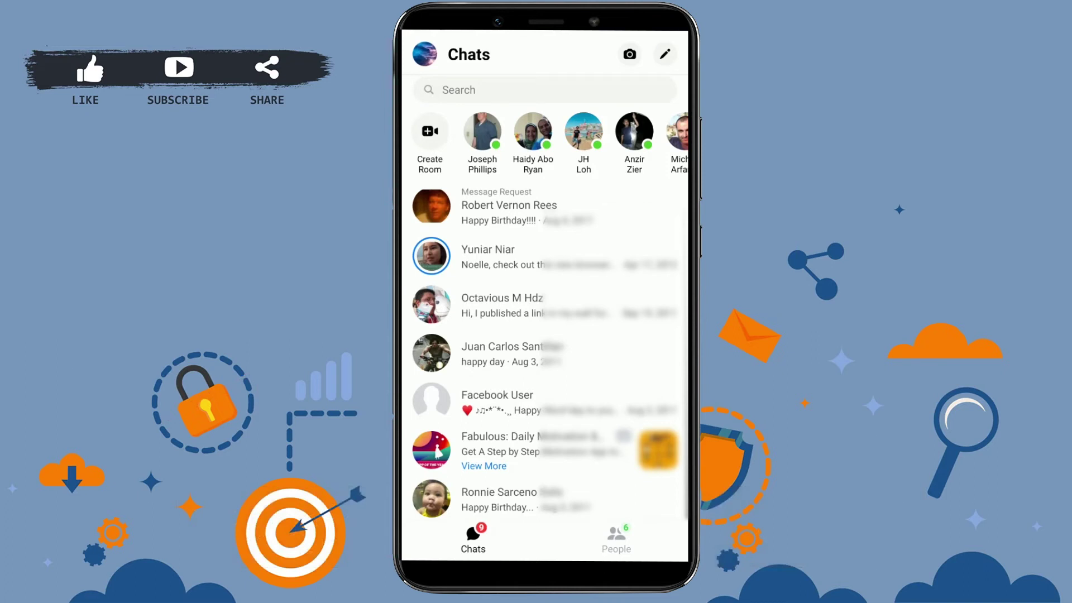
# Open the Me profile page from the profile picture and switch Chat Heads off
pyautogui.click(425, 54)
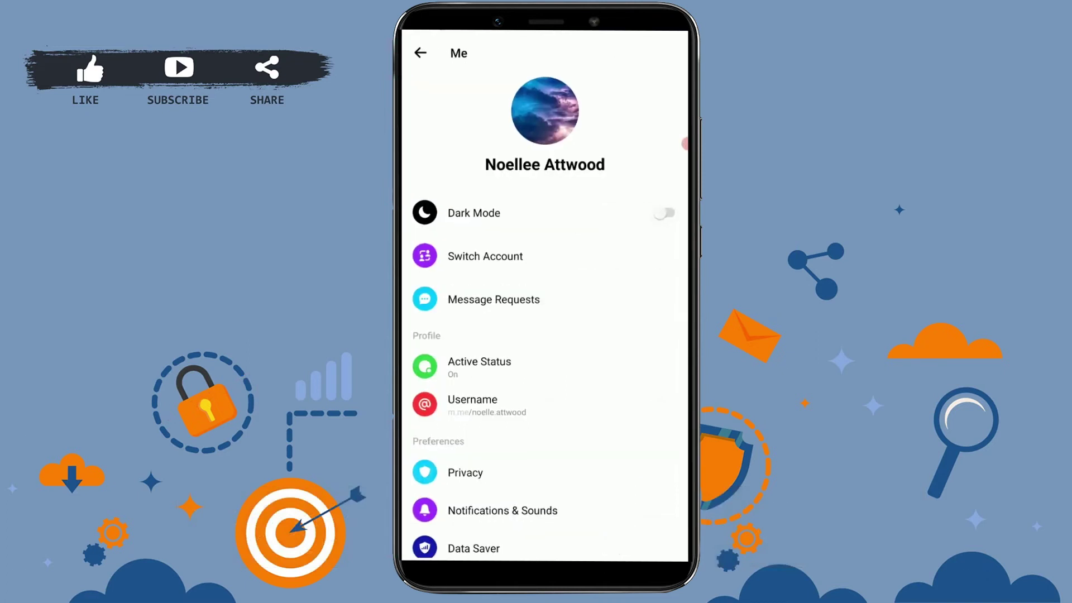
pyautogui.scroll(-3, 544, 335)
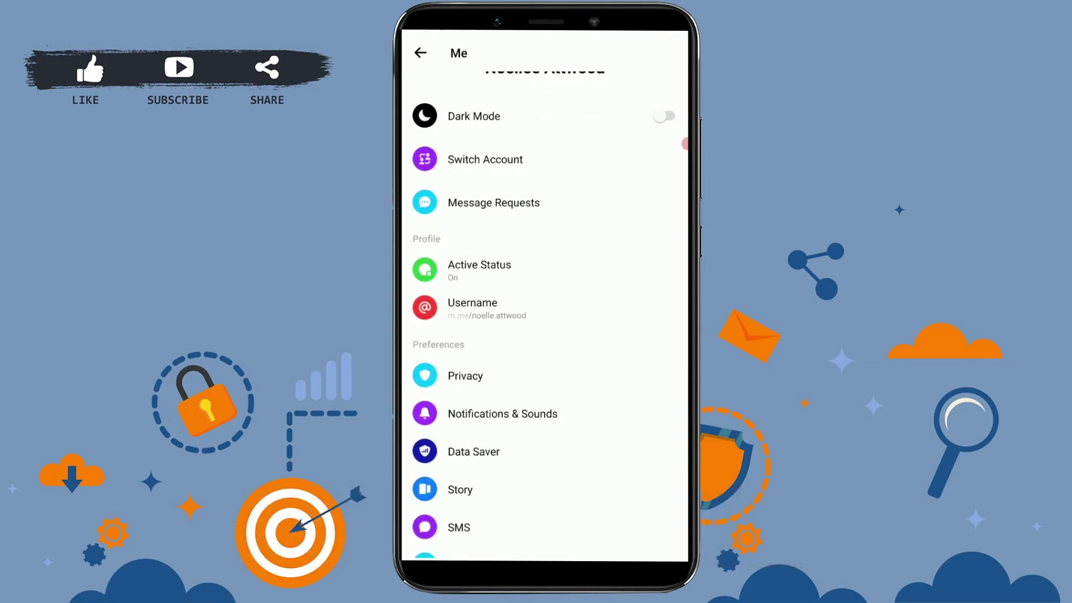
pyautogui.scroll(-2, 545, 335)
pyautogui.scroll(-1, 544, 335)
pyautogui.scroll(-2, 544, 335)
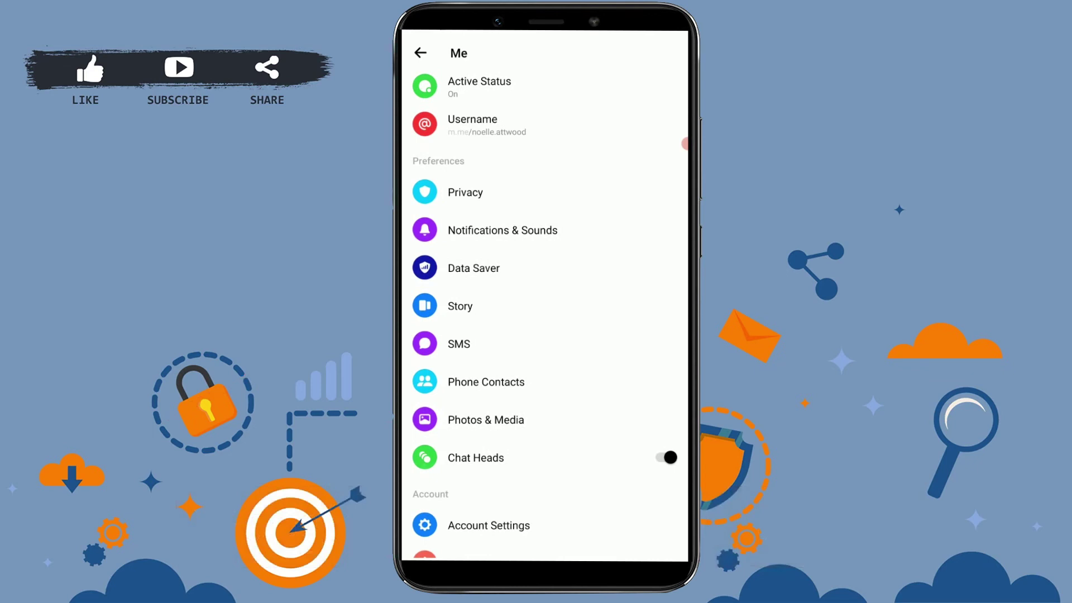
pyautogui.scroll(-1, 544, 335)
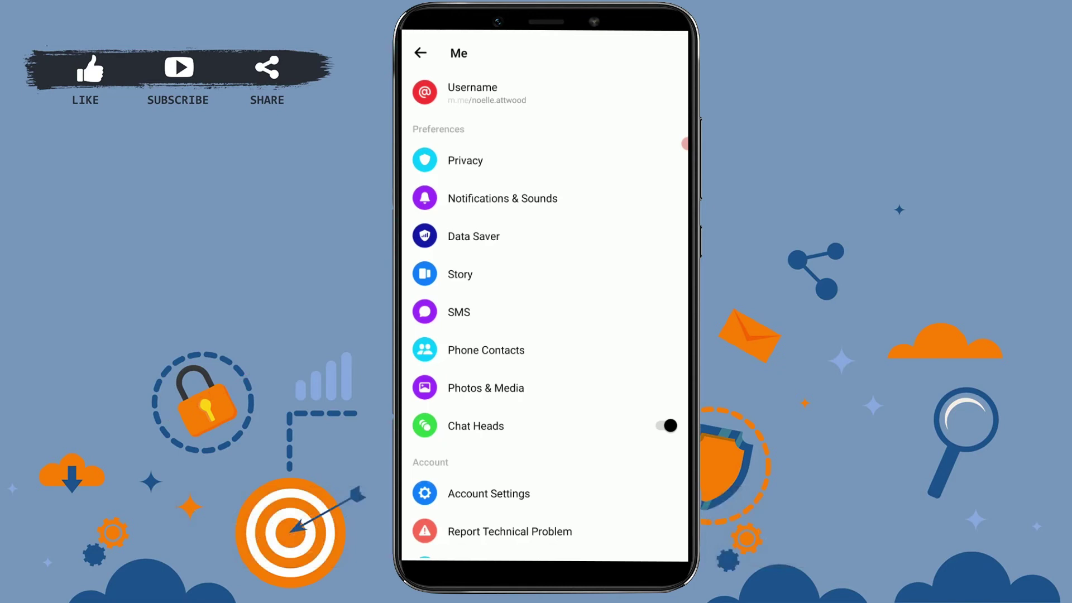
pyautogui.click(670, 425)
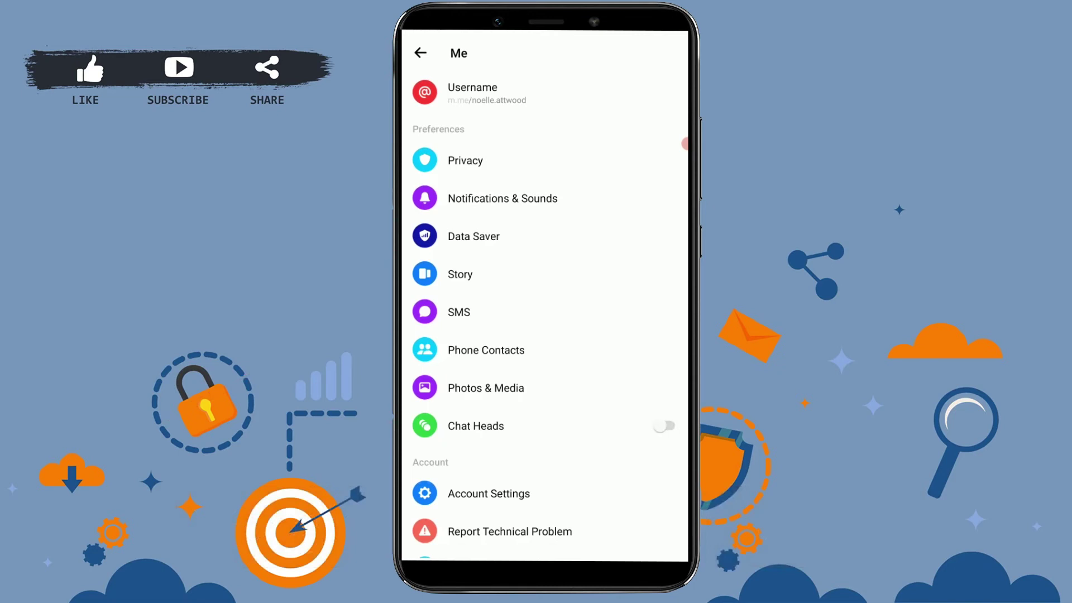